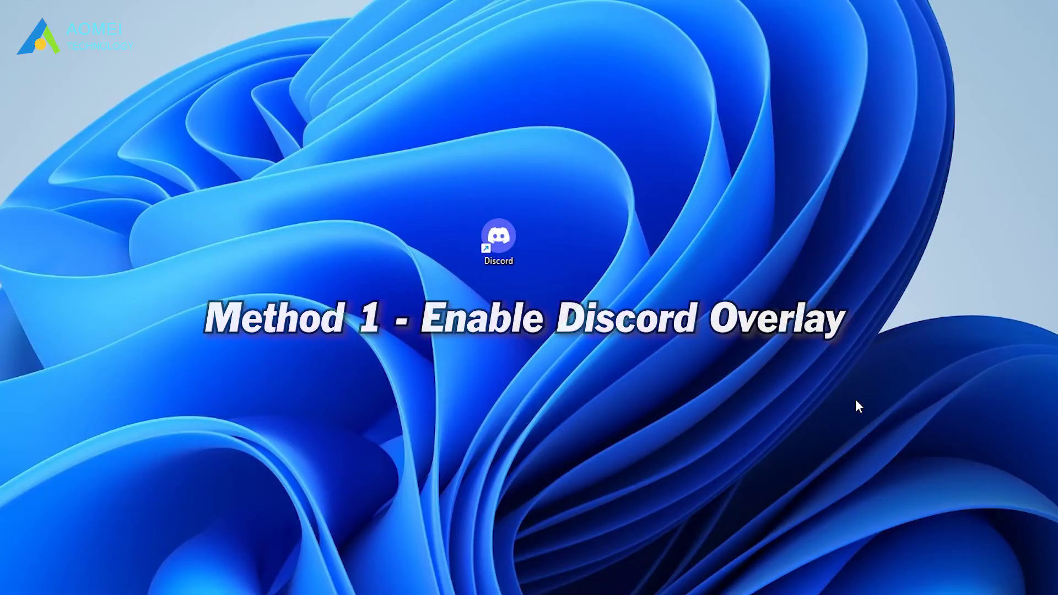
Launch Discord and check that Game Overlay is enabled, with lock shortcut SHIFT + `.
{"action": "double_click", "coordinate": [514, 252]}
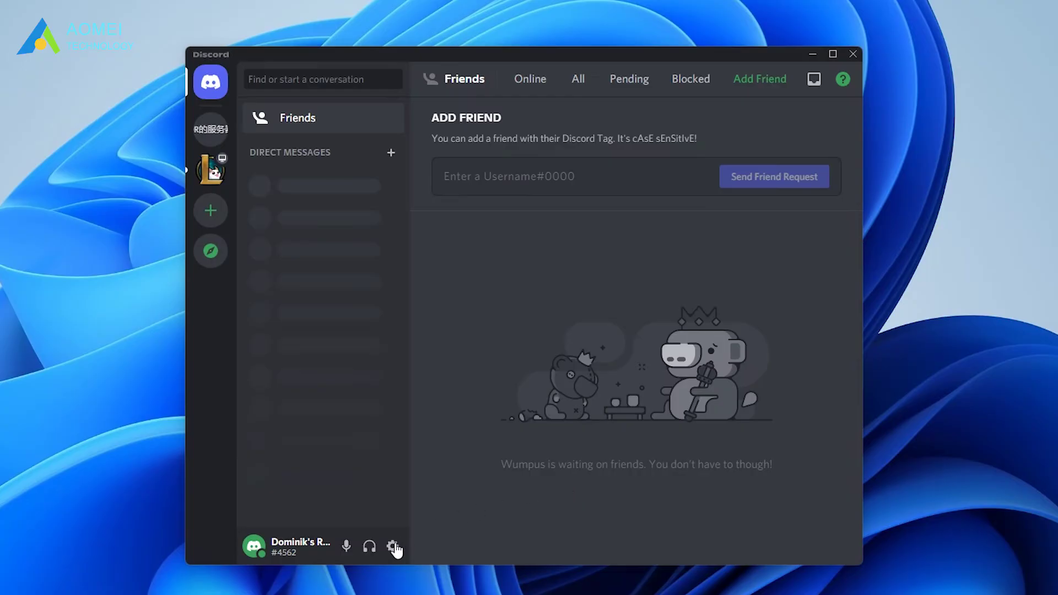
{"action": "left_click", "coordinate": [392, 546]}
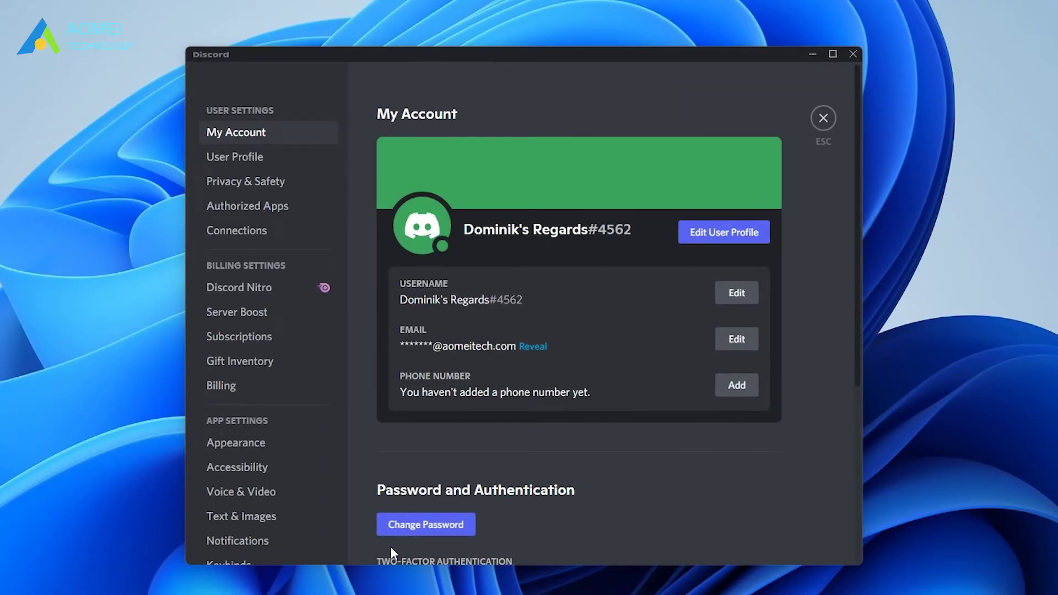
{"action": "scroll", "coordinate": [339, 370], "scroll_direction": "down", "scroll_amount": 5}
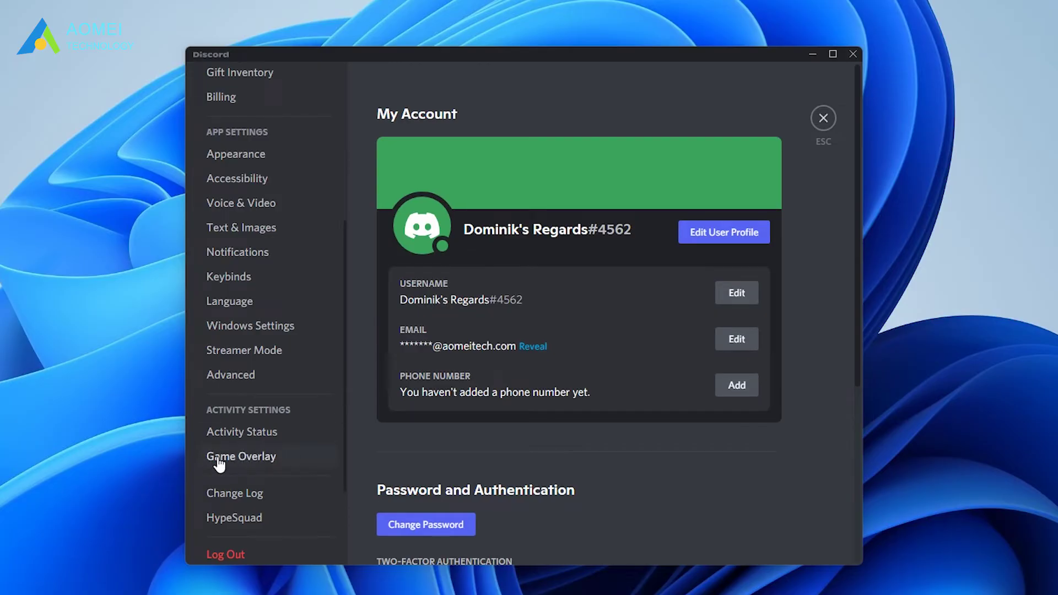
{"action": "left_click", "coordinate": [294, 462]}
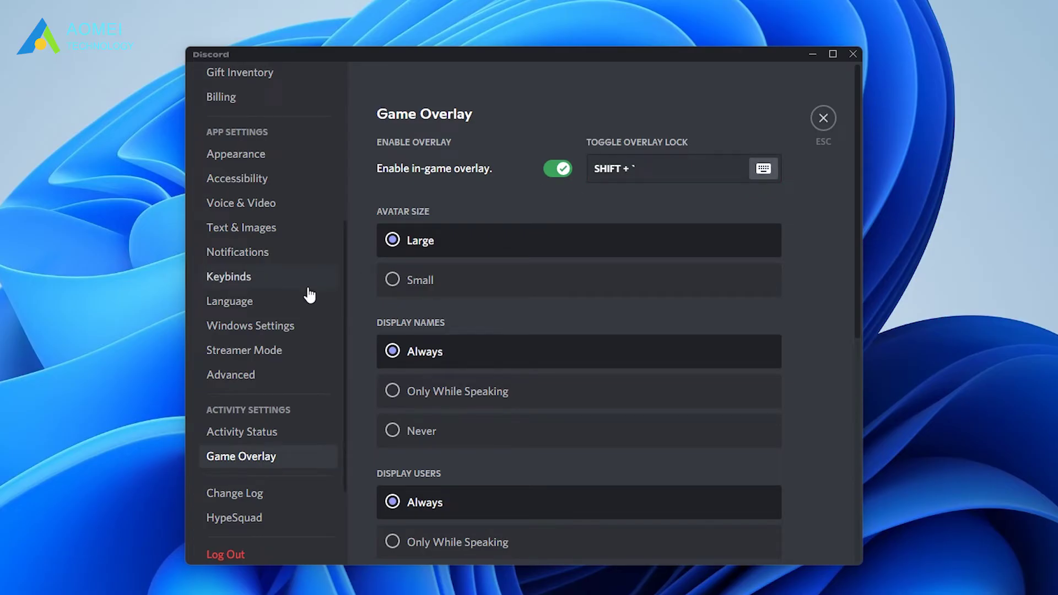
{"action": "scroll", "coordinate": [309, 296], "scroll_direction": "down", "scroll_amount": 2}
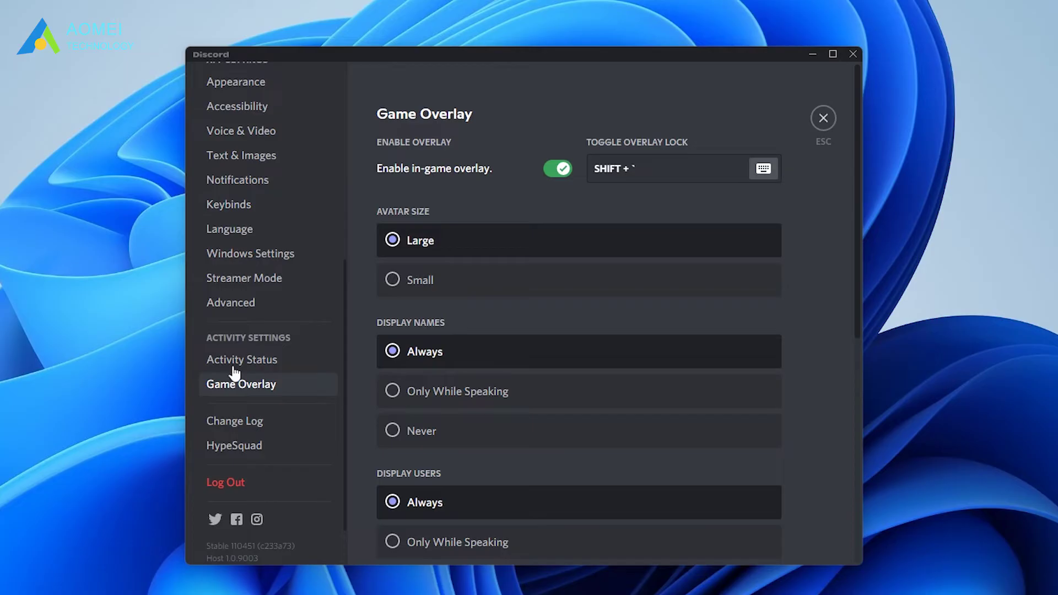
In Activity Status settings, choose 'Add it!' to add an undetected game.
{"action": "left_click", "coordinate": [301, 366]}
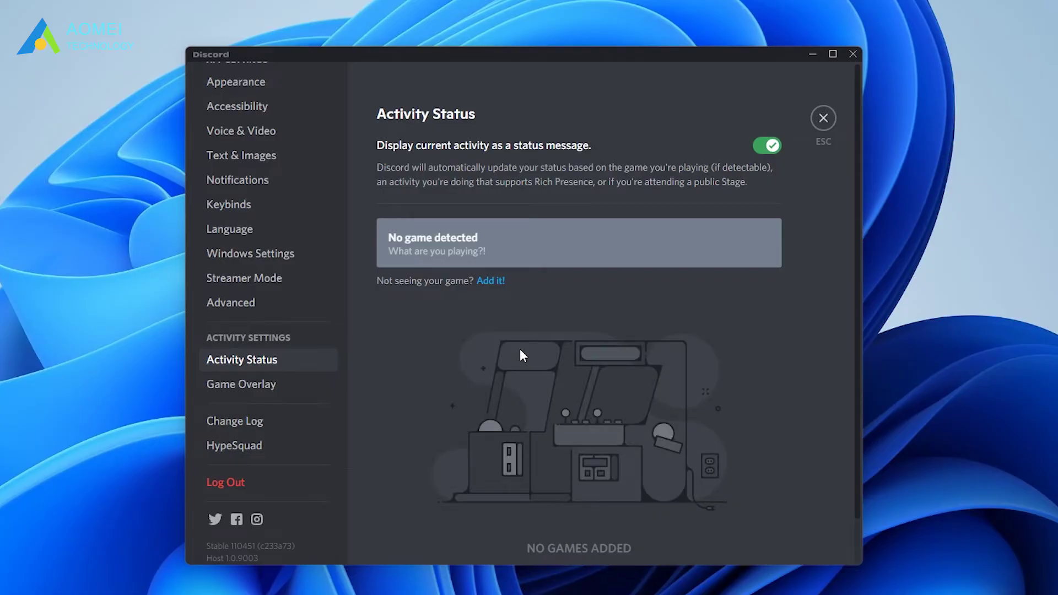
{"action": "left_click", "coordinate": [496, 282]}
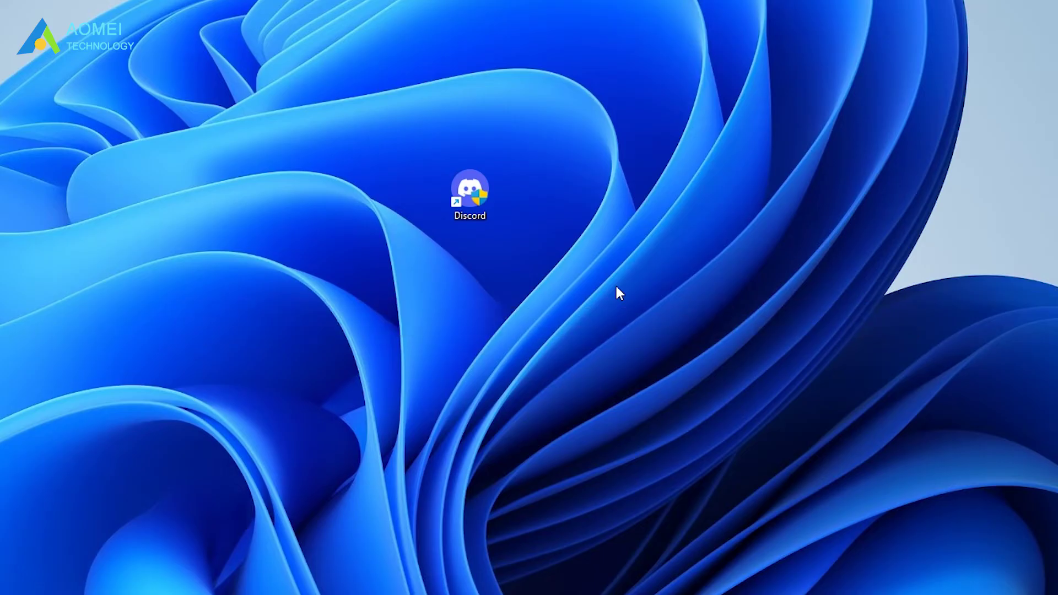
Bring up the Discord desktop shortcut's context menu with its Run as administrator option.
{"action": "right_click", "coordinate": [481, 205]}
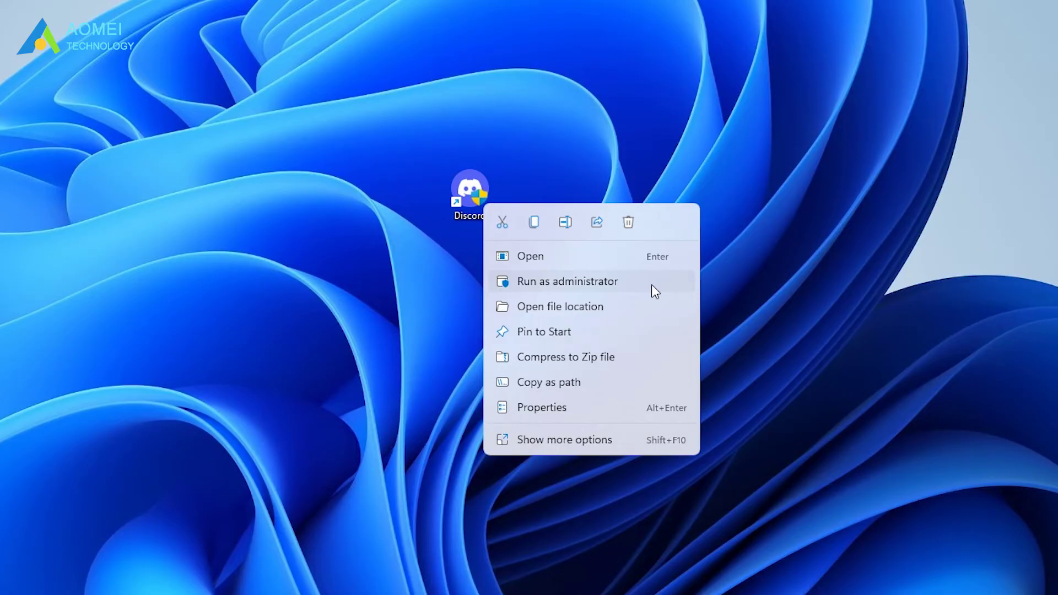
{"action": "right_click", "coordinate": [470, 202]}
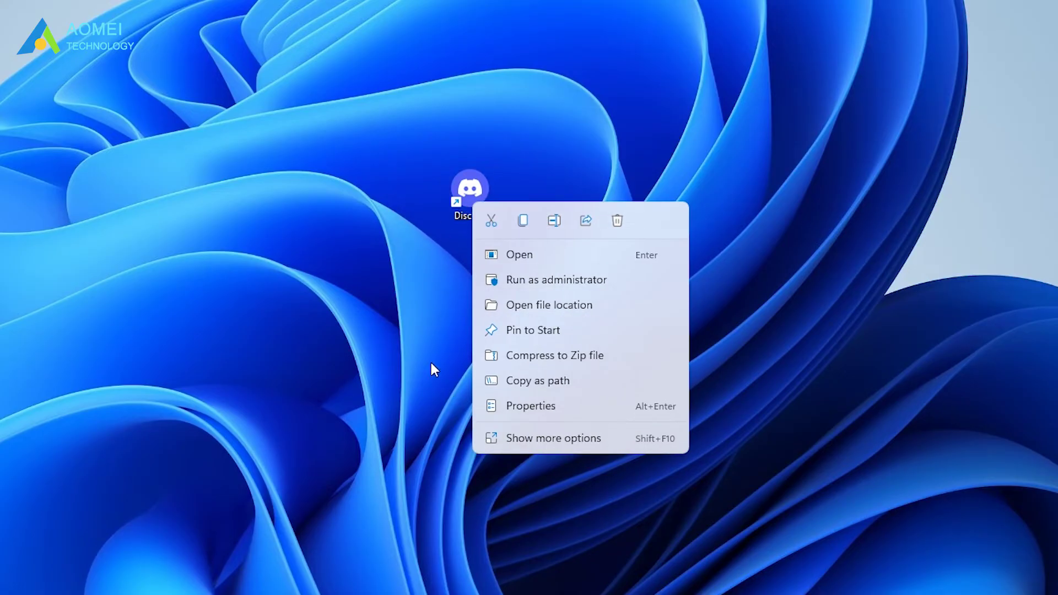
Enable 'Run this program as an administrator' in the shortcut's Compatibility properties and apply it.
{"action": "left_click", "coordinate": [560, 408]}
{"action": "left_click_drag", "start_coordinate": [652, 217], "coordinate": [558, 130]}
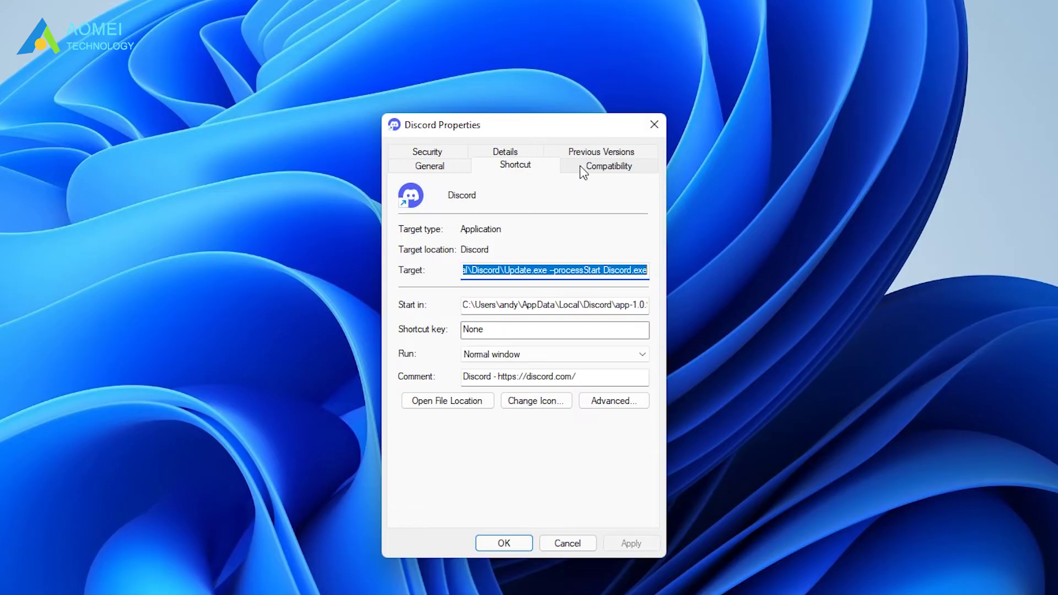
{"action": "left_click", "coordinate": [634, 167]}
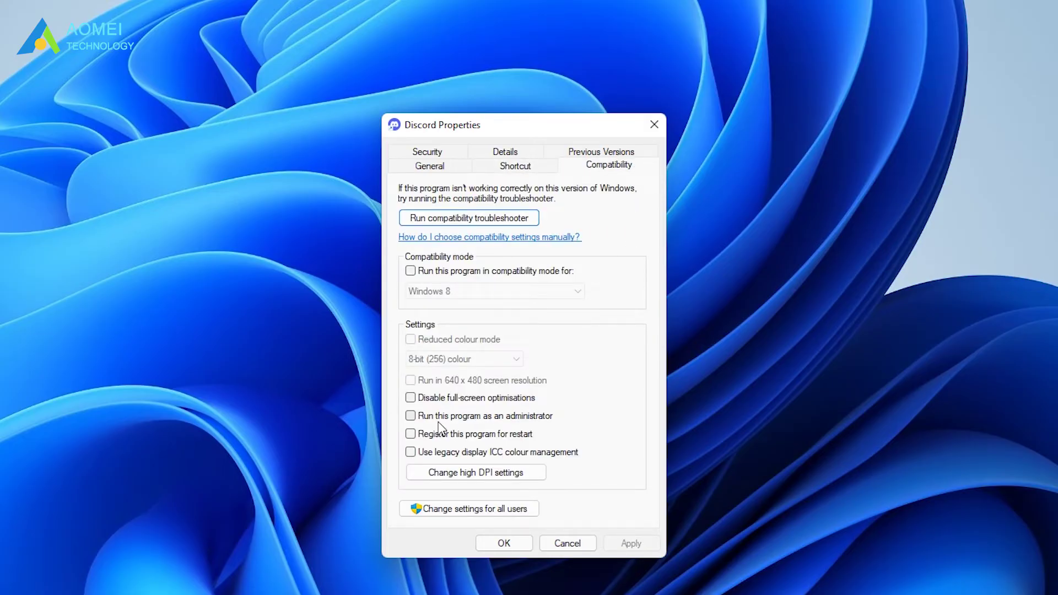
{"action": "left_click", "coordinate": [548, 420]}
{"action": "left_click", "coordinate": [626, 542]}
{"action": "left_click", "coordinate": [514, 549]}
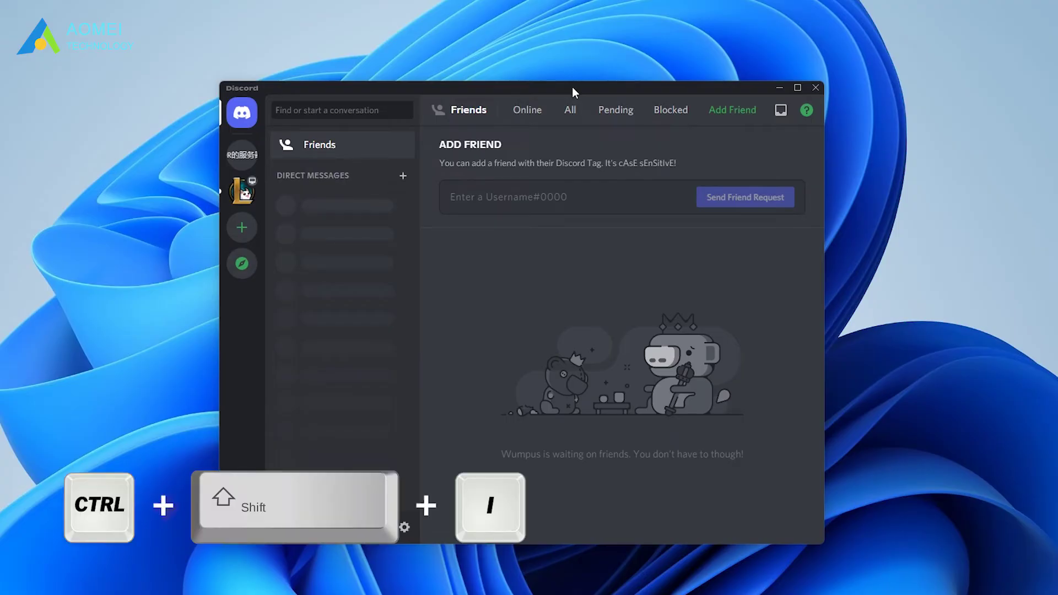
Open Discord's developer tools with Ctrl+Shift+I and reveal the hidden panels.
{"action": "key", "text": "ctrl+shift+i"}
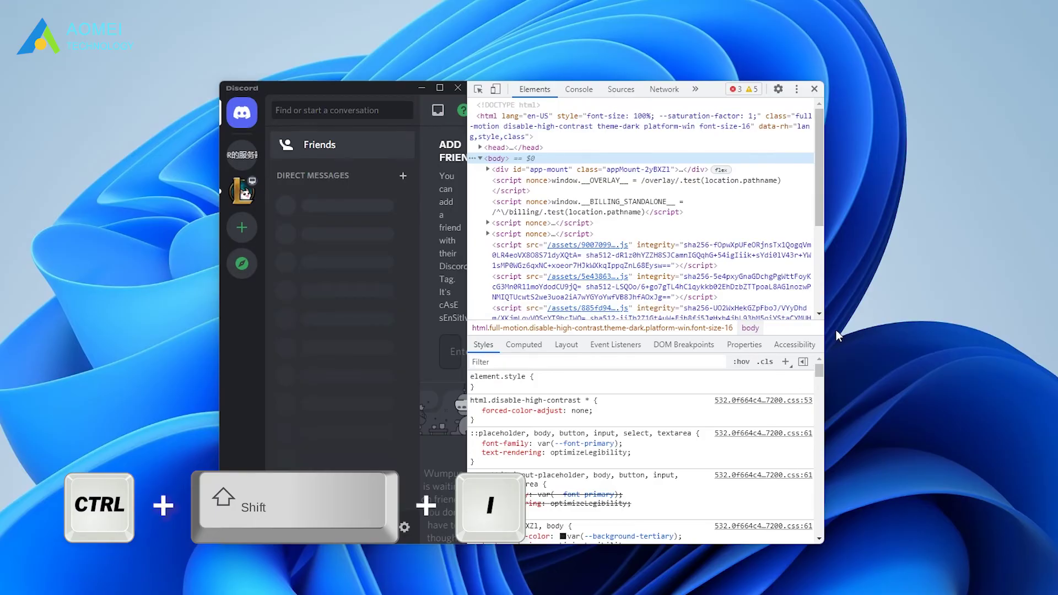
{"action": "left_click", "coordinate": [696, 89]}
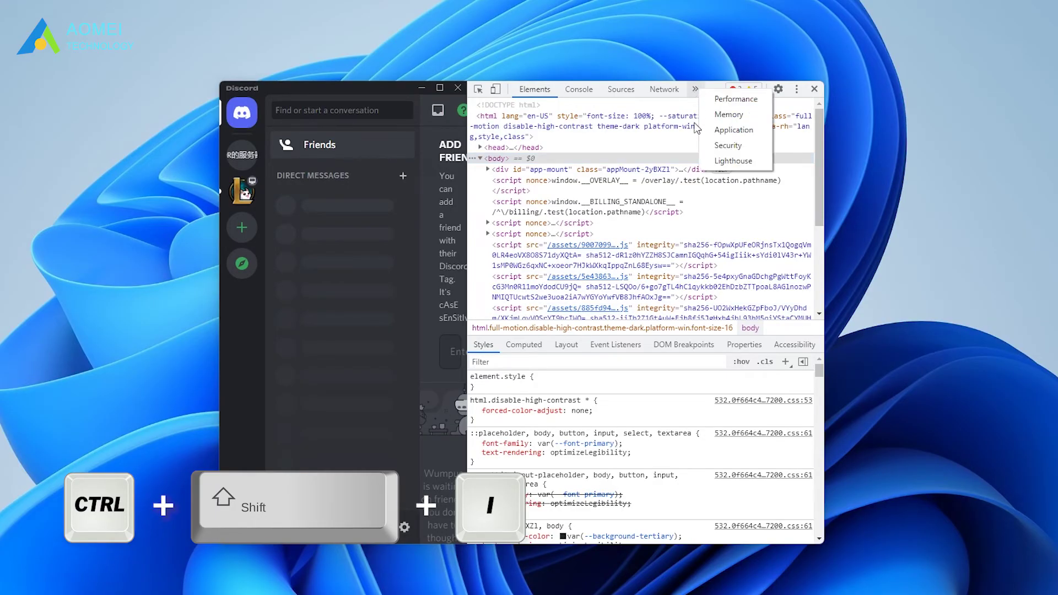
{"action": "left_click", "coordinate": [756, 131]}
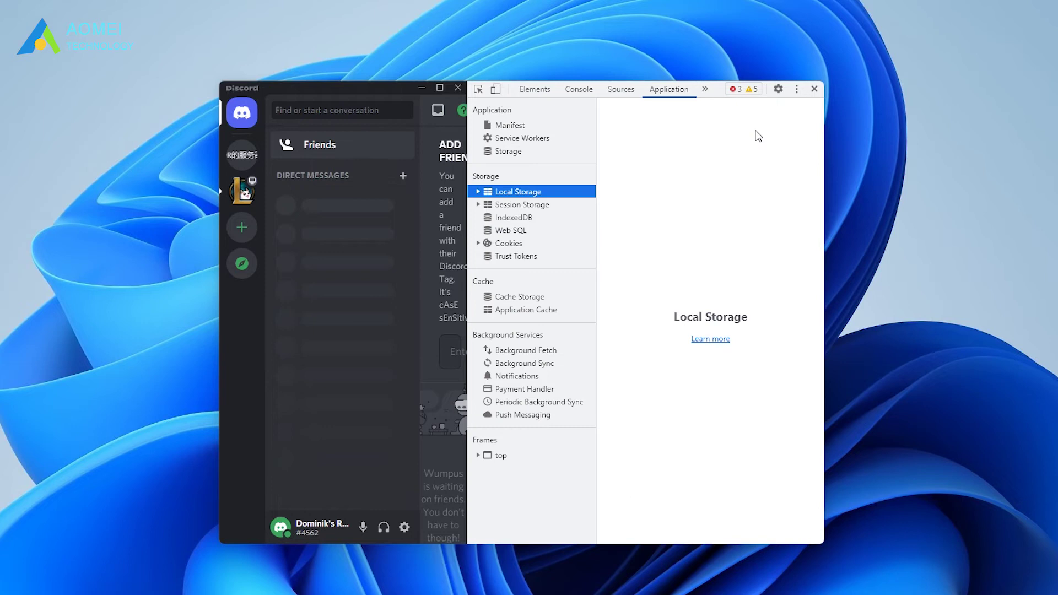
{"action": "double_click", "coordinate": [549, 194]}
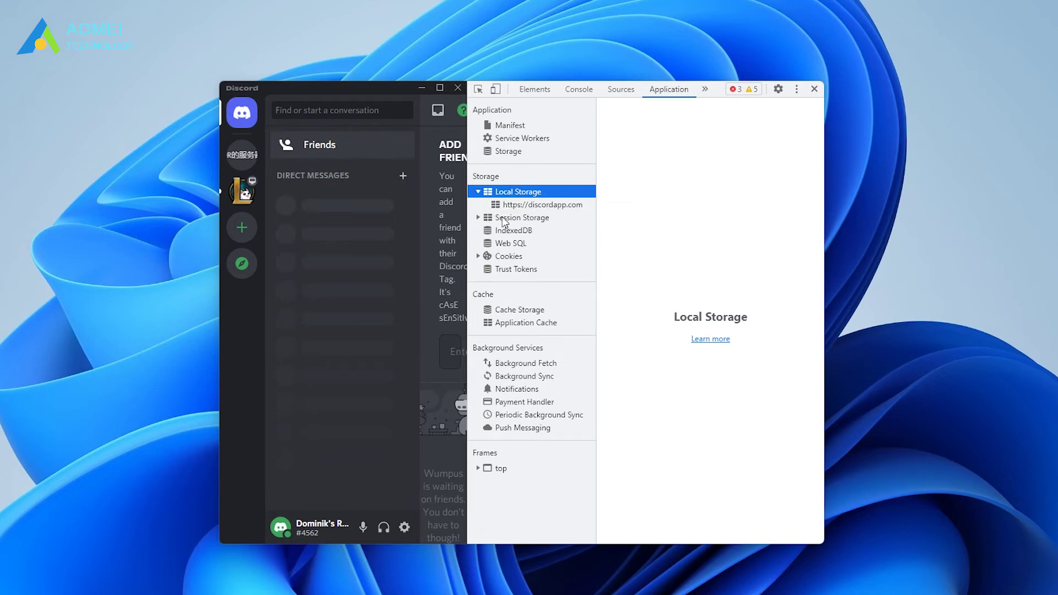
{"action": "left_click", "coordinate": [580, 211]}
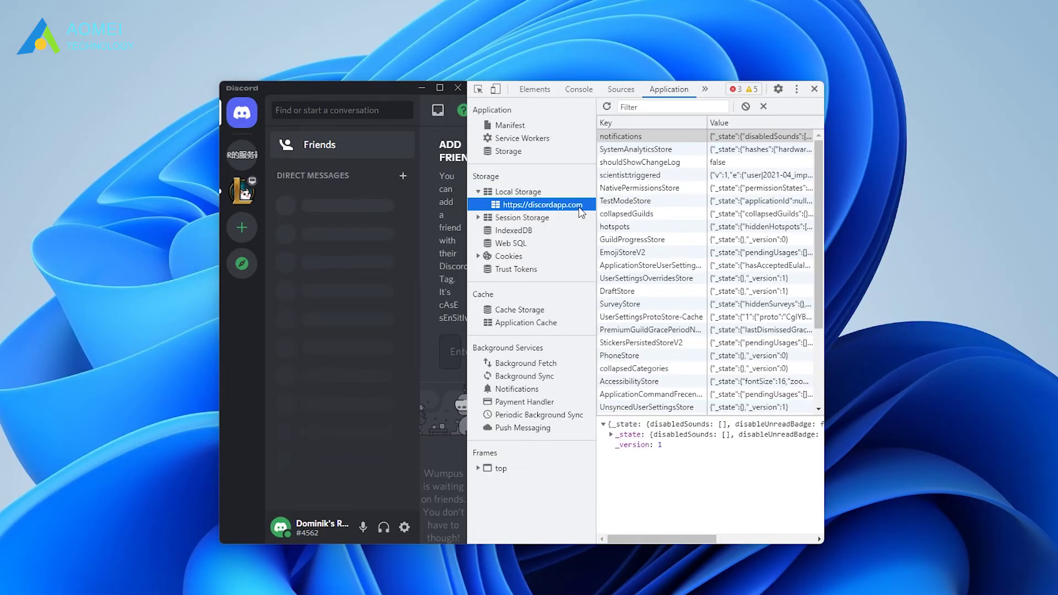
{"action": "left_click_drag", "start_coordinate": [820, 178], "coordinate": [799, 318]}
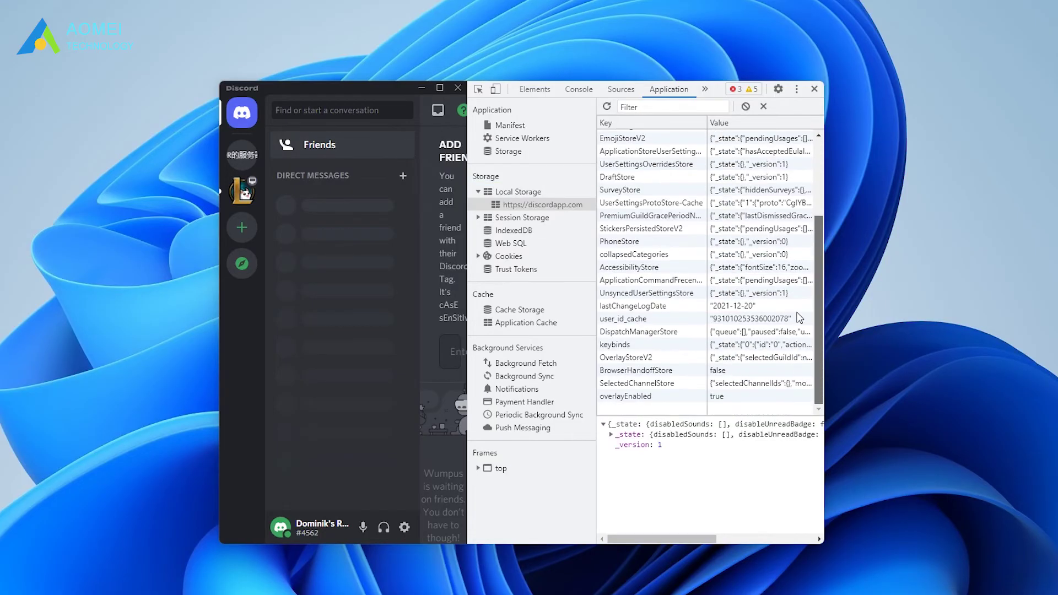
{"action": "left_click", "coordinate": [616, 361]}
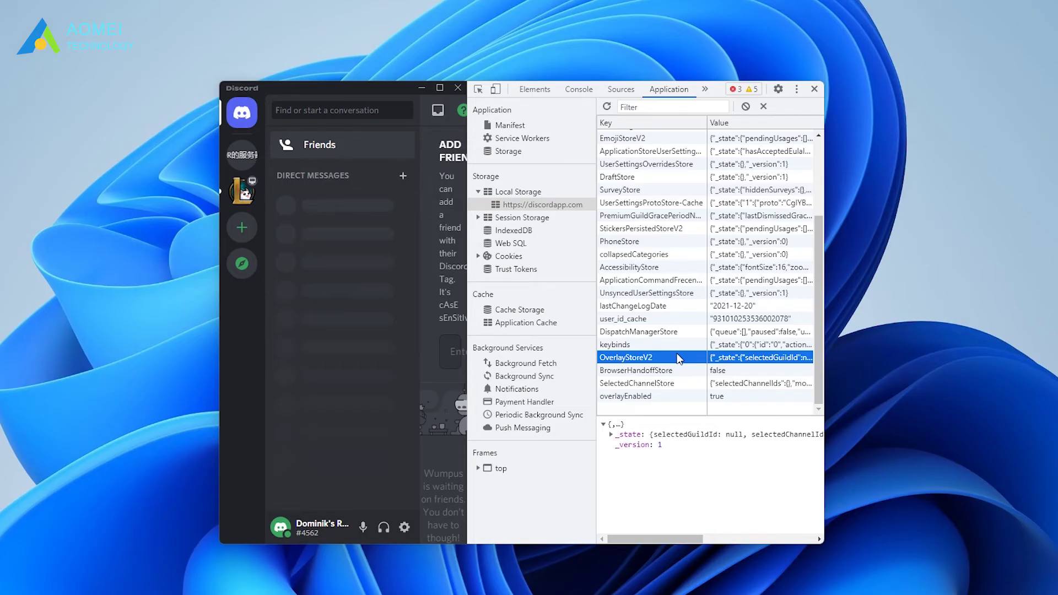
{"action": "right_click", "coordinate": [680, 359]}
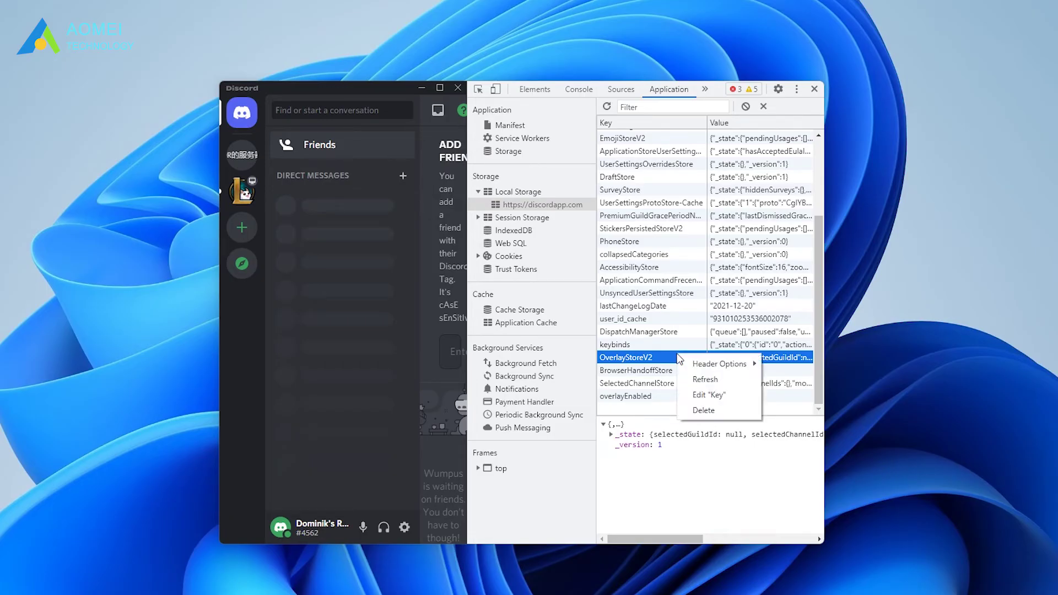
{"action": "left_click", "coordinate": [703, 411]}
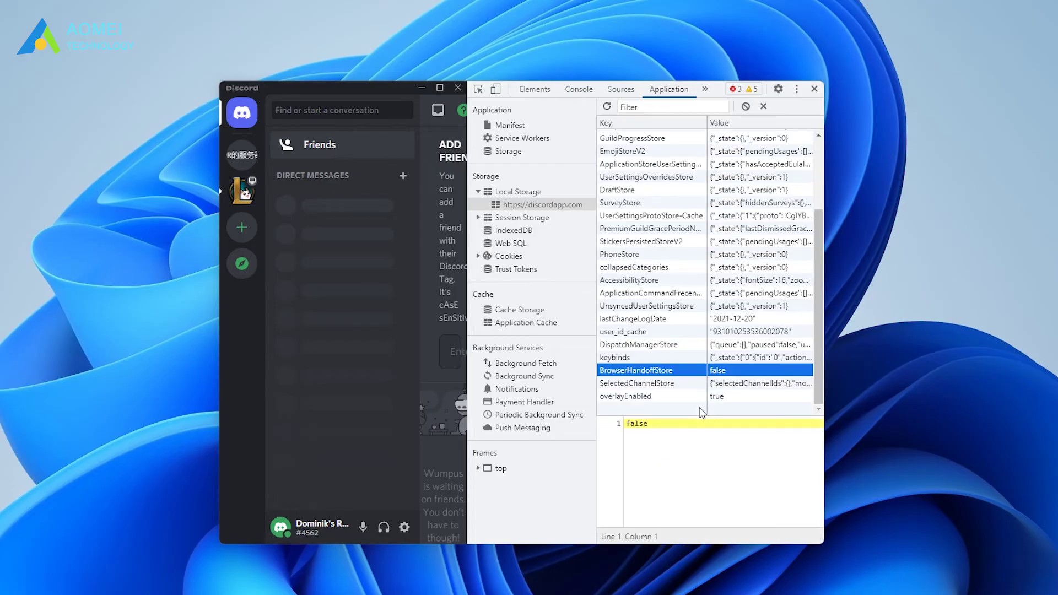
Close DevTools, switch off Hardware Acceleration in Advanced settings, and confirm the restart.
{"action": "left_click", "coordinate": [815, 89]}
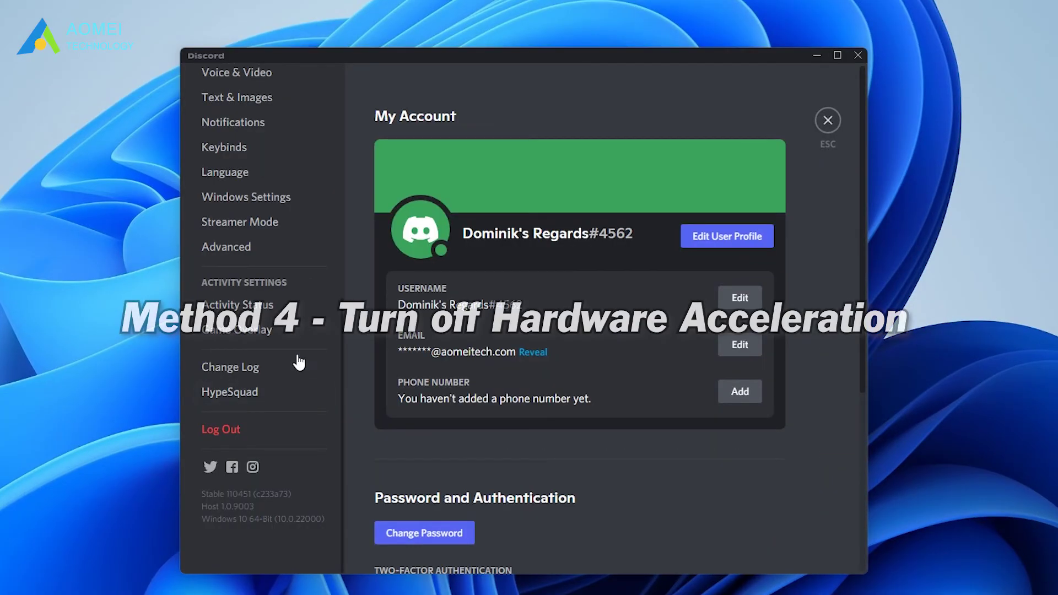
{"action": "left_click", "coordinate": [229, 248]}
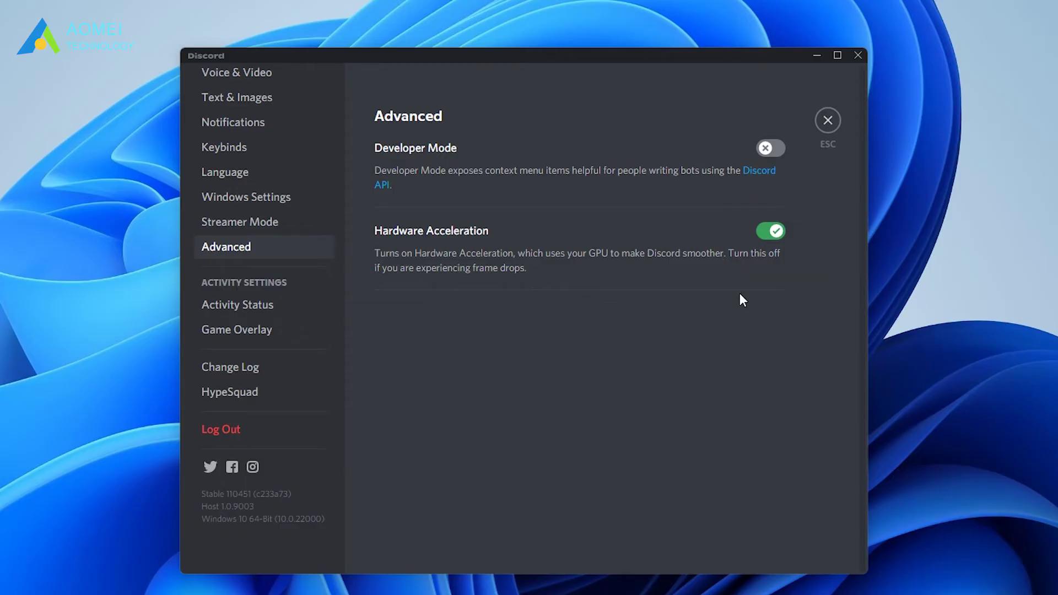
{"action": "left_click", "coordinate": [774, 232]}
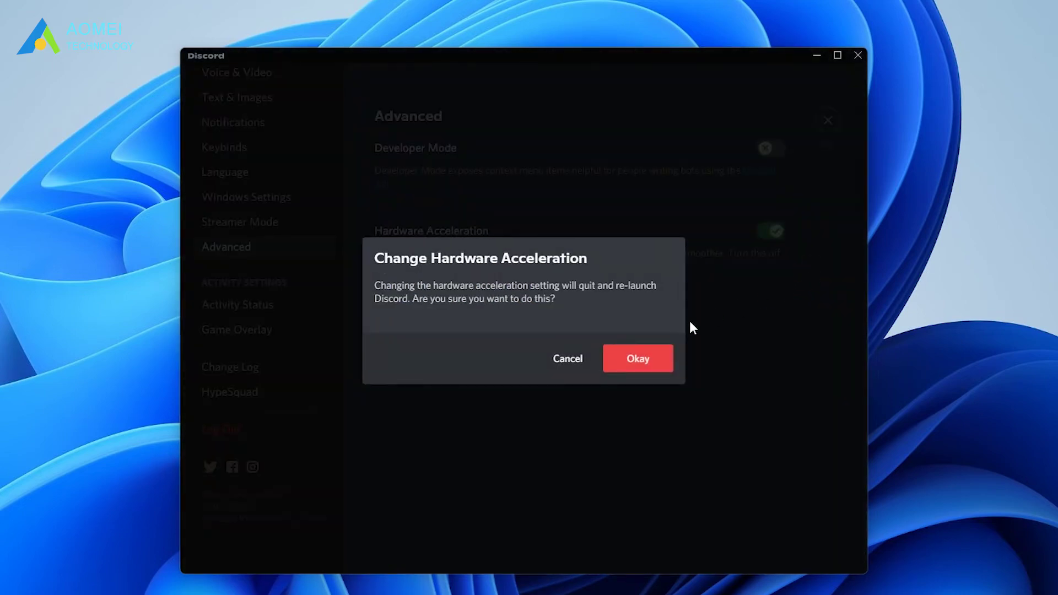
{"action": "left_click", "coordinate": [653, 358]}
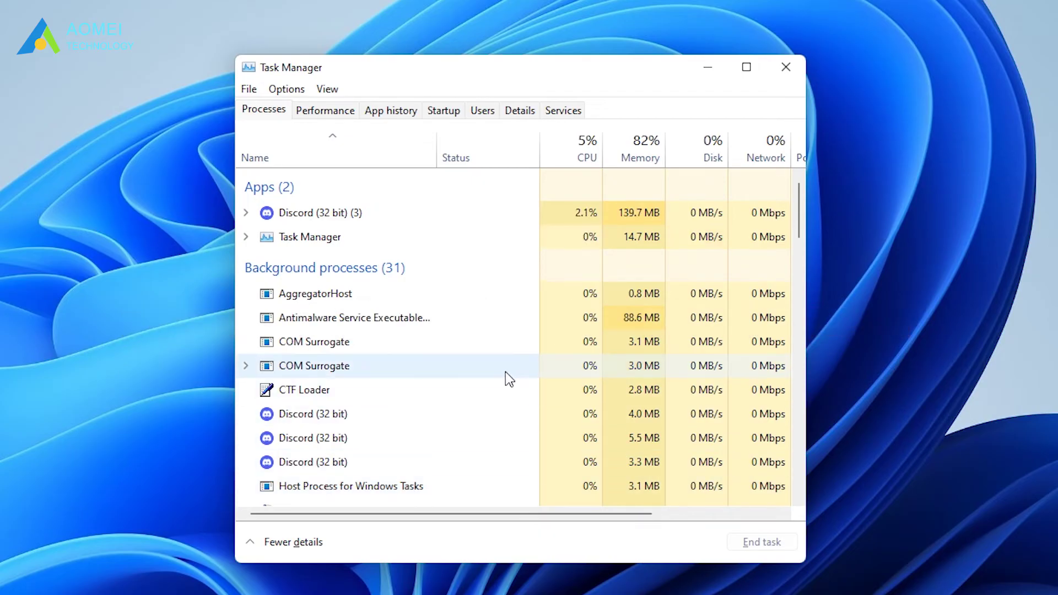
Review Task Manager's running apps and background processes, including Discord, and select AggregatorHost.
{"action": "scroll", "coordinate": [485, 362], "scroll_direction": "down", "scroll_amount": 3}
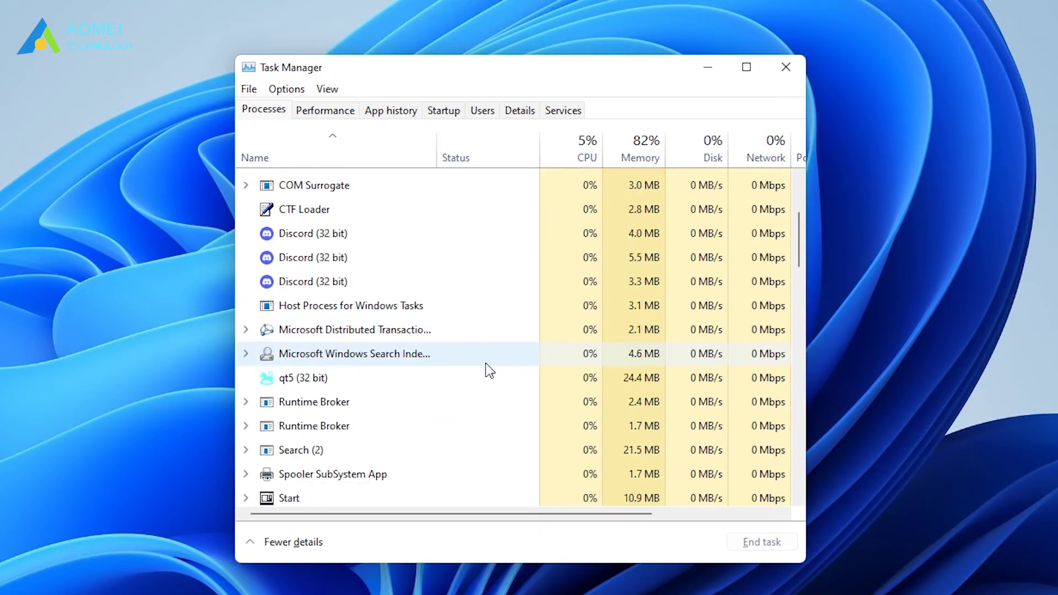
{"action": "scroll", "coordinate": [485, 363], "scroll_direction": "down", "scroll_amount": 2}
{"action": "scroll", "coordinate": [485, 363], "scroll_direction": "down", "scroll_amount": 4}
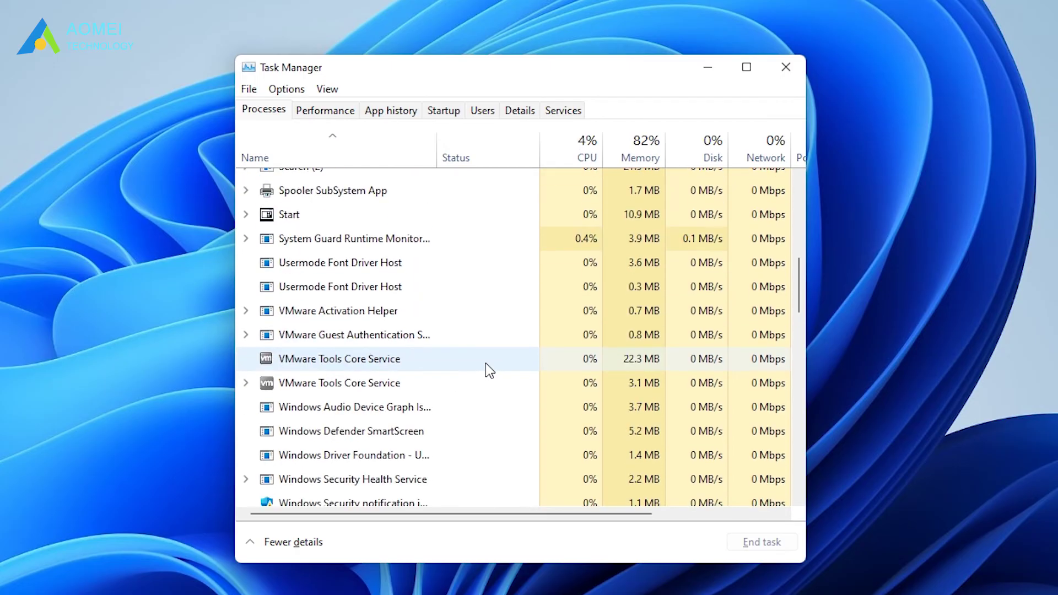
{"action": "scroll", "coordinate": [486, 363], "scroll_direction": "down", "scroll_amount": 3}
{"action": "scroll", "coordinate": [485, 363], "scroll_direction": "down", "scroll_amount": 9}
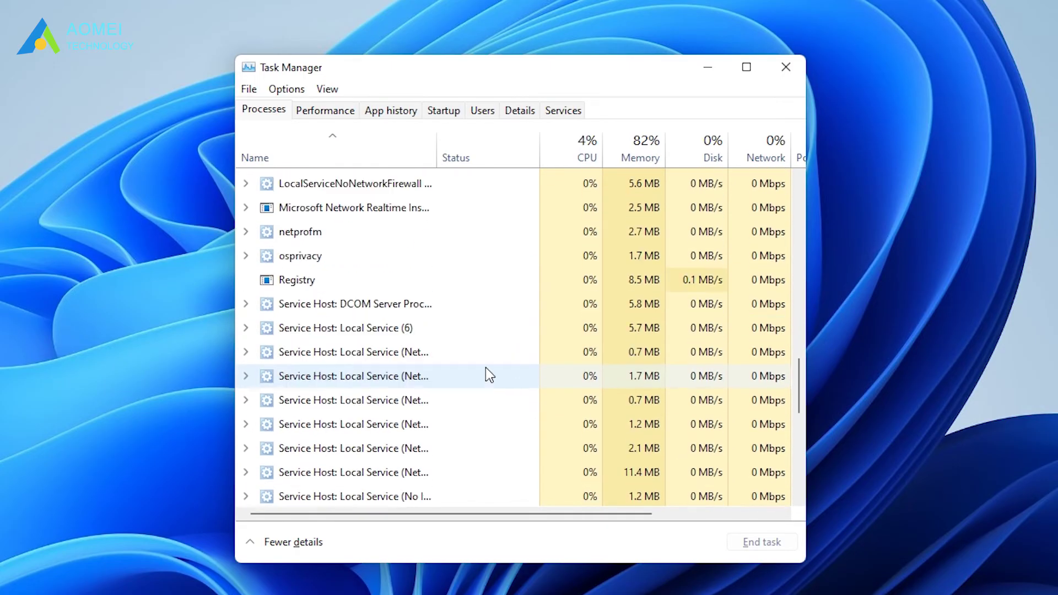
{"action": "scroll", "coordinate": [485, 367], "scroll_direction": "down", "scroll_amount": 1}
{"action": "scroll", "coordinate": [800, 390], "scroll_direction": "up", "scroll_amount": 2}
{"action": "scroll", "coordinate": [800, 390], "scroll_direction": "down", "scroll_amount": 2}
{"action": "scroll", "coordinate": [611, 348], "scroll_direction": "up", "scroll_amount": 4}
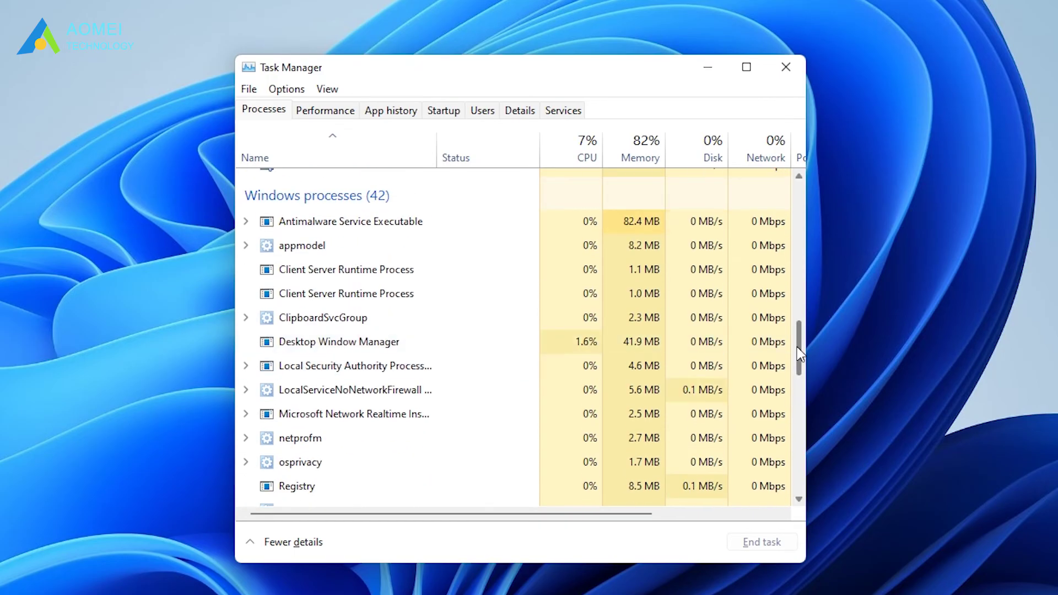
{"action": "scroll", "coordinate": [801, 353], "scroll_direction": "up", "scroll_amount": 12}
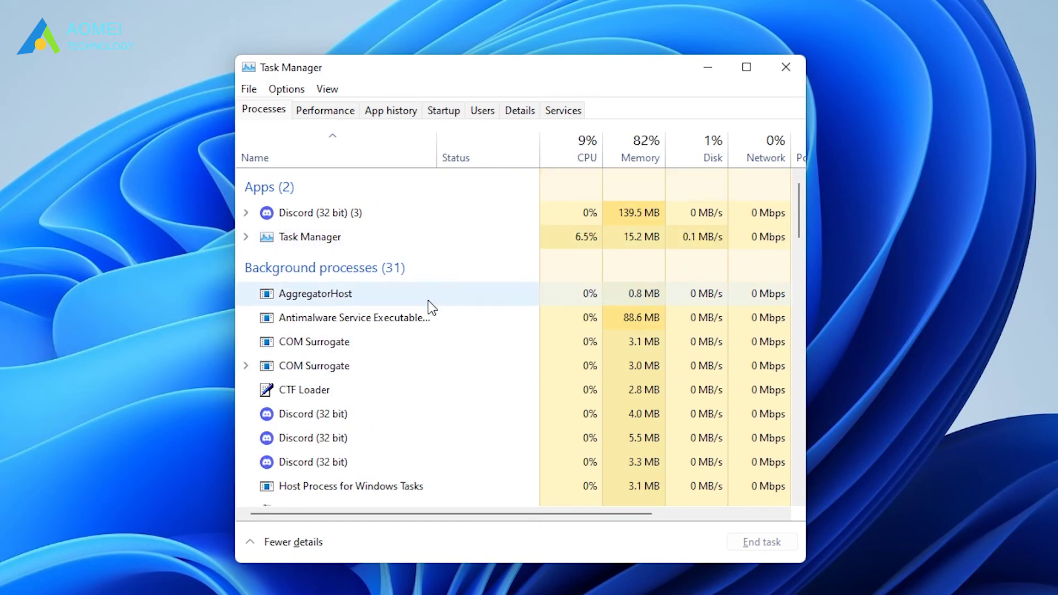
{"action": "left_click", "coordinate": [426, 300]}
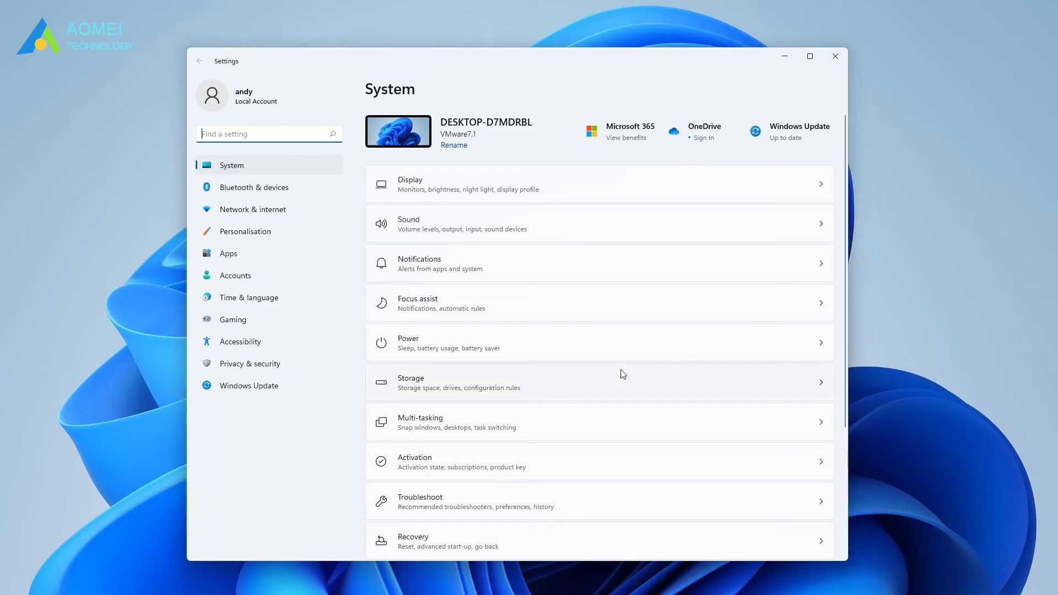
In System > Display, keep the Scale dropdown at 100% (Recommended).
{"action": "left_click", "coordinate": [561, 190]}
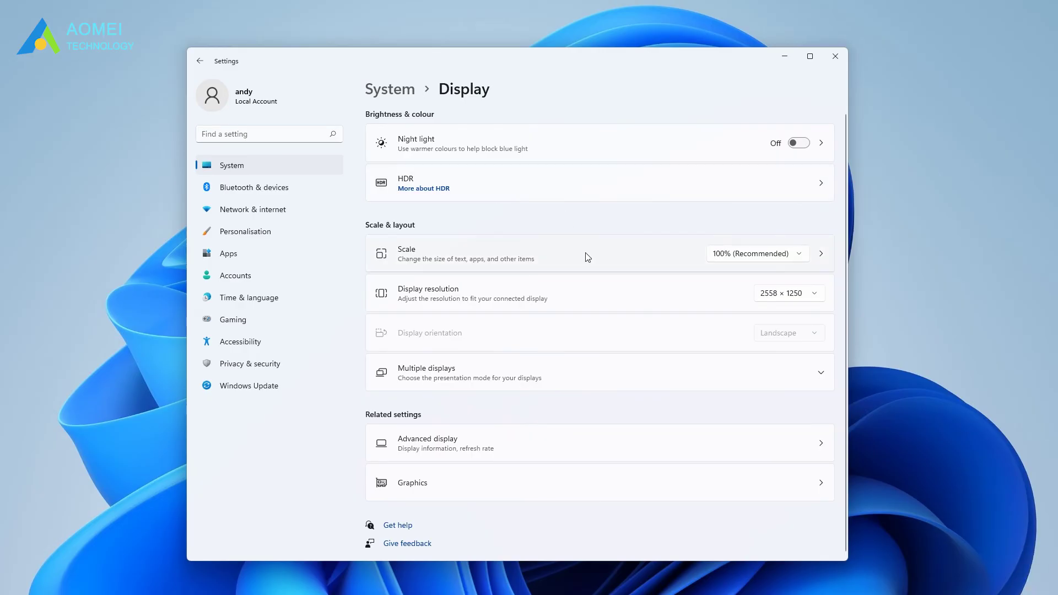
{"action": "left_click", "coordinate": [800, 256]}
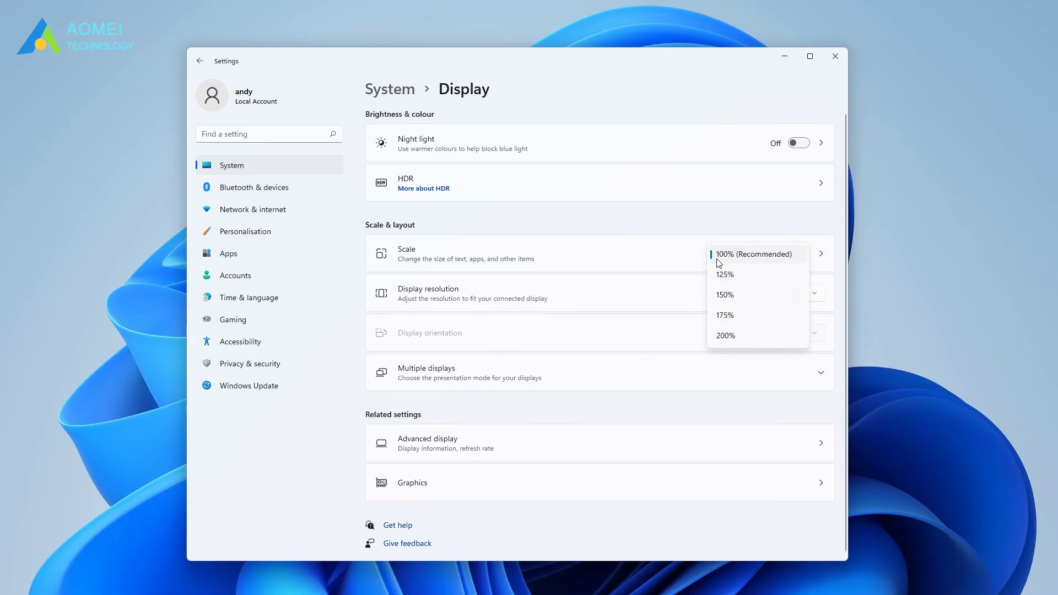
{"action": "left_click", "coordinate": [770, 259]}
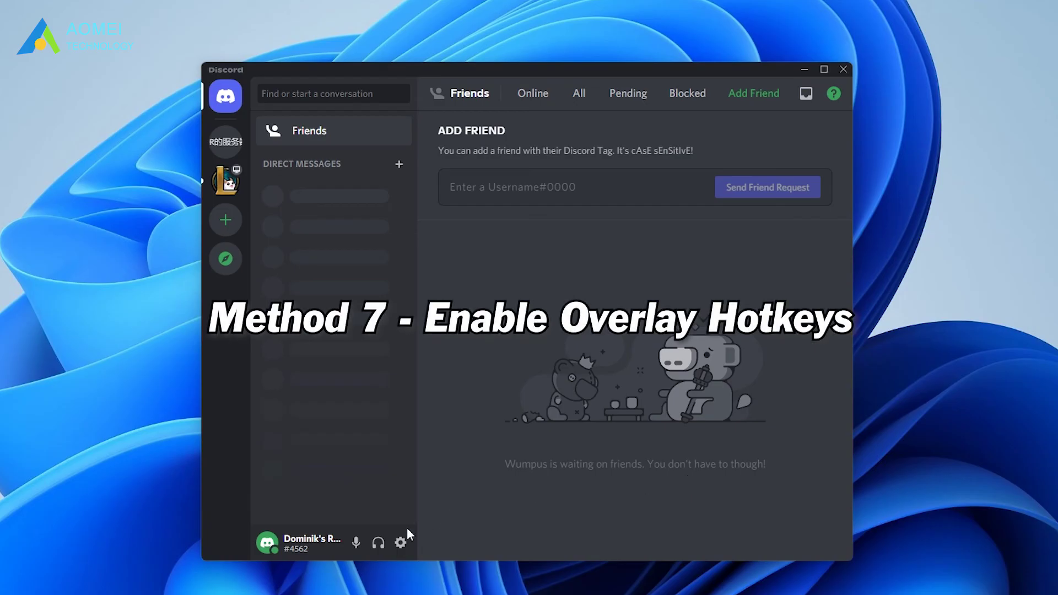
Rebind the Toggle Overlay Lock keybind on the Game Overlay page to Alt+D.
{"action": "left_click", "coordinate": [403, 542]}
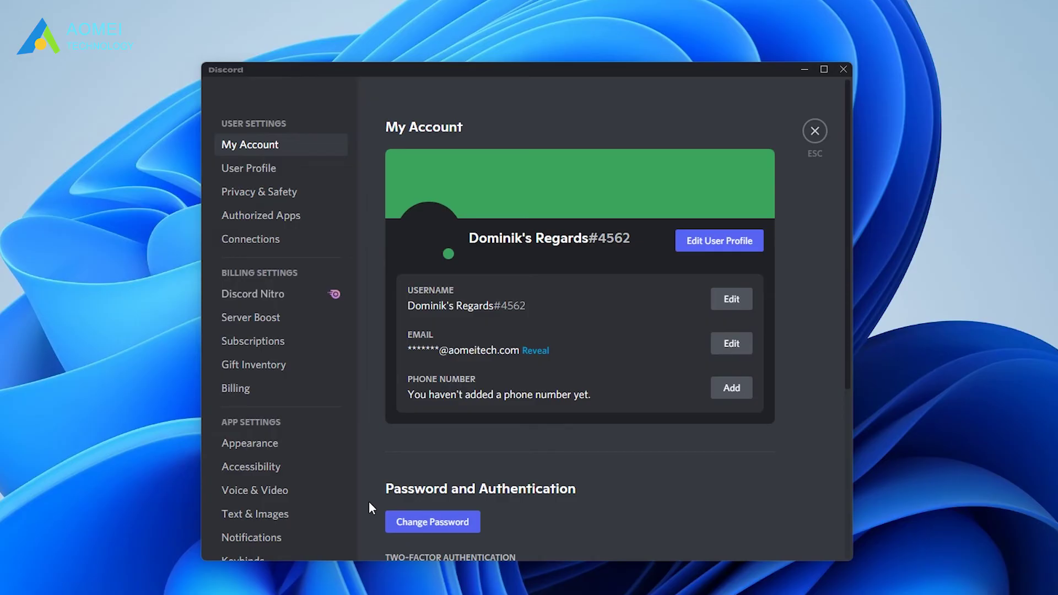
{"action": "scroll", "coordinate": [339, 425], "scroll_direction": "down", "scroll_amount": 6}
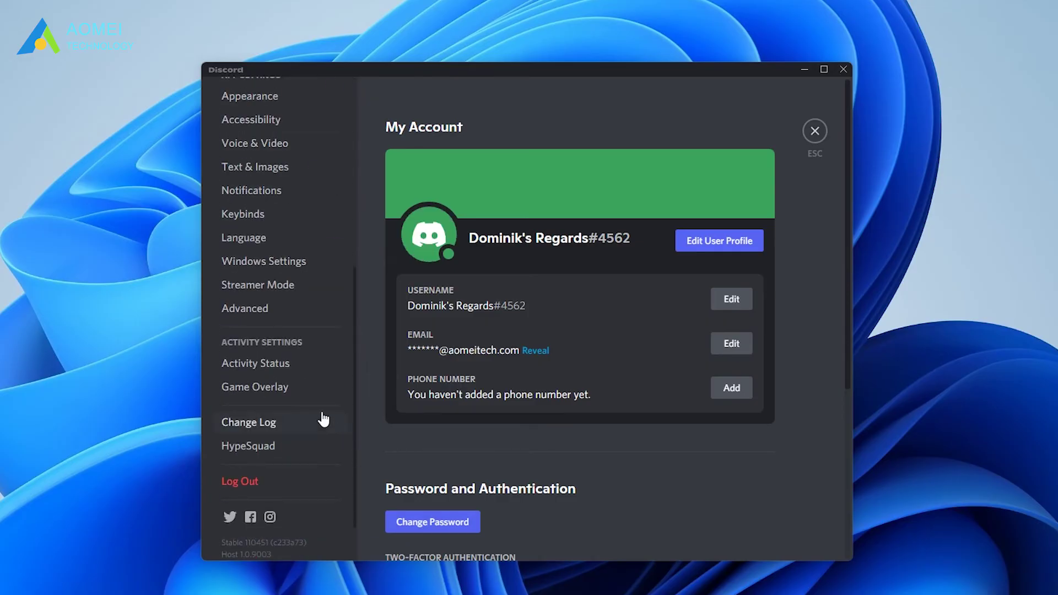
{"action": "left_click", "coordinate": [296, 393]}
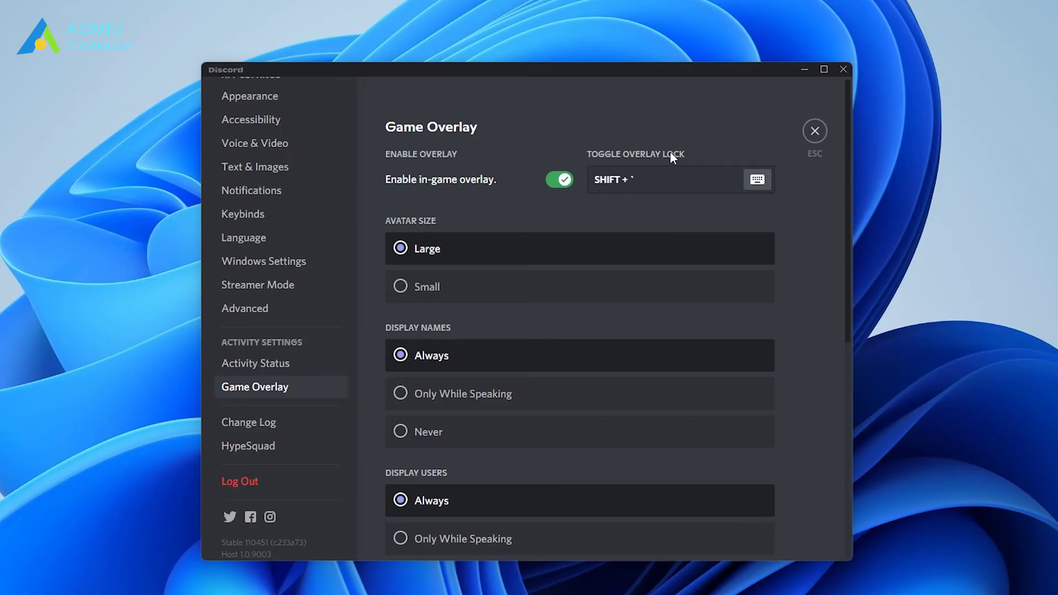
{"action": "left_click", "coordinate": [757, 183]}
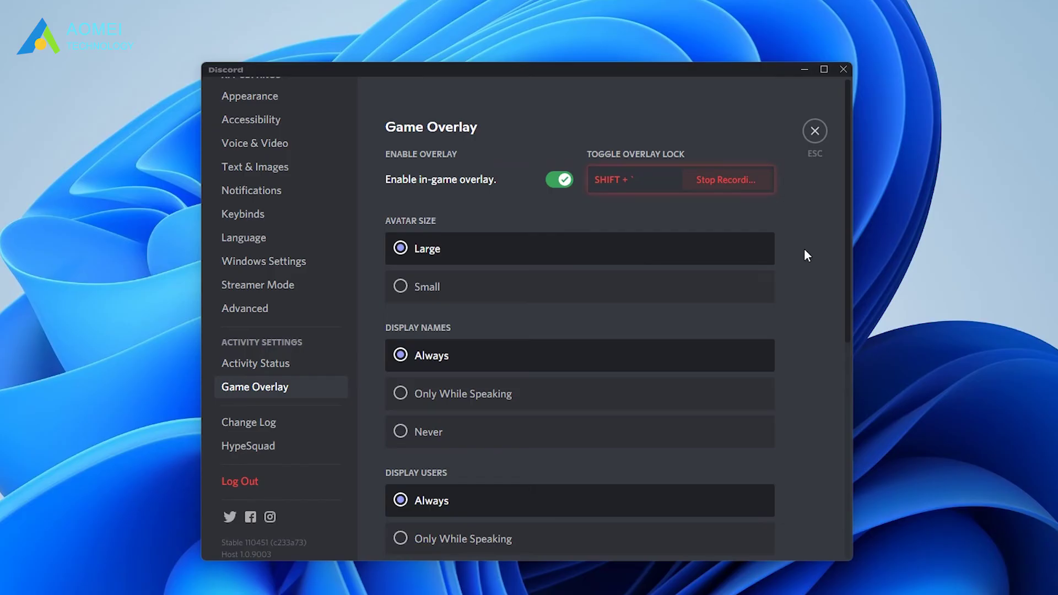
{"action": "key", "text": "alt+d"}
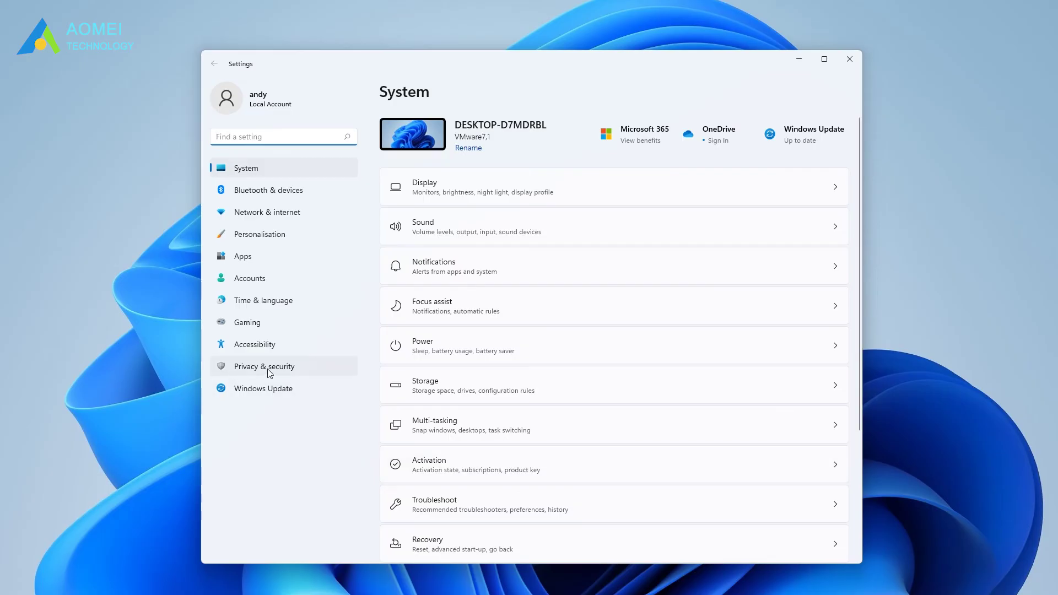
Open Virus & threat protection via Privacy & security > Windows Security in Settings.
{"action": "left_click", "coordinate": [319, 373]}
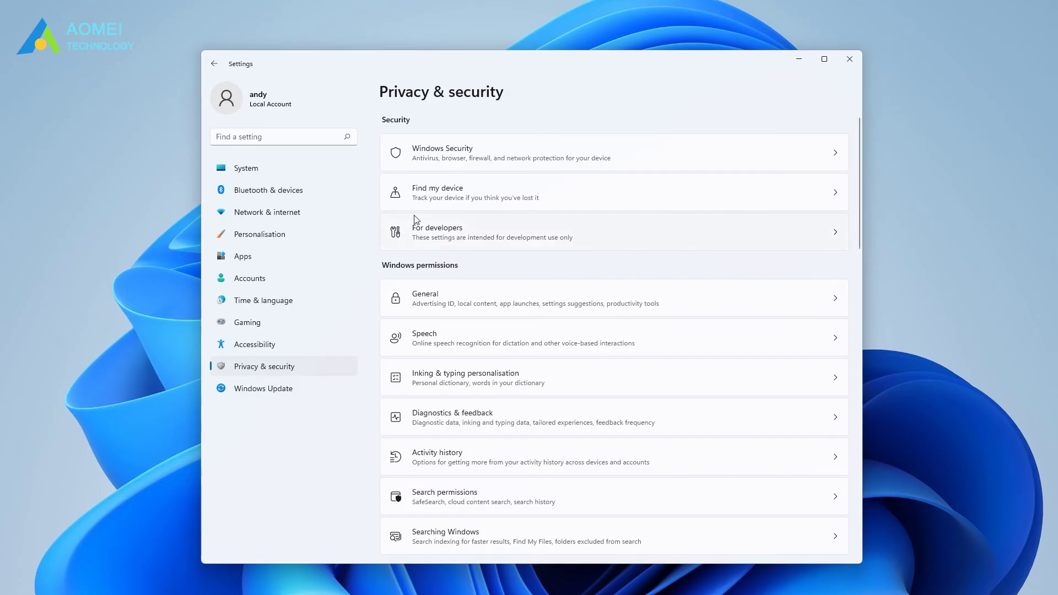
{"action": "left_click", "coordinate": [507, 166]}
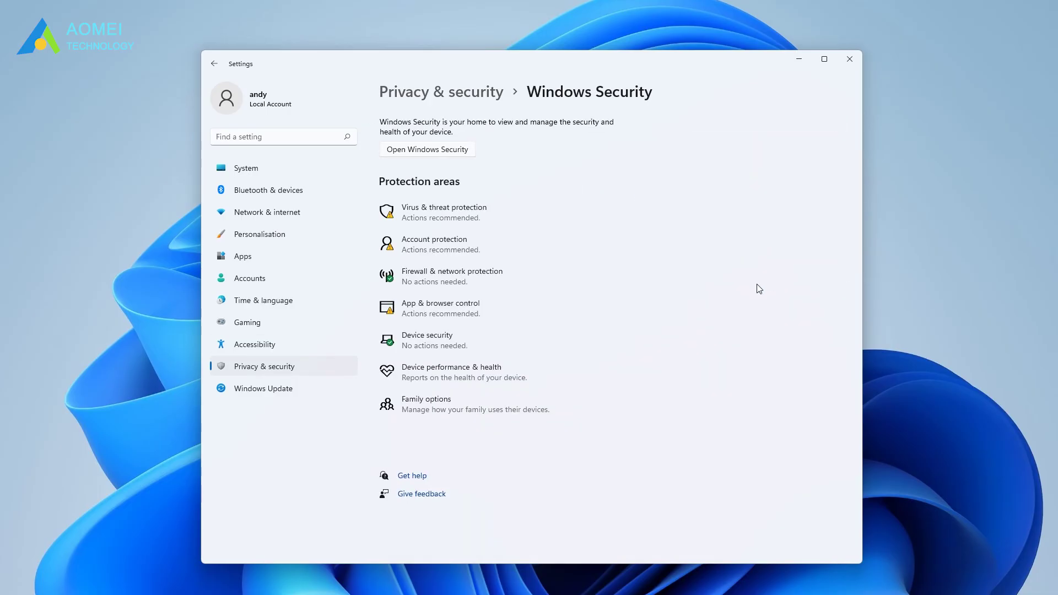
{"action": "left_click", "coordinate": [434, 211]}
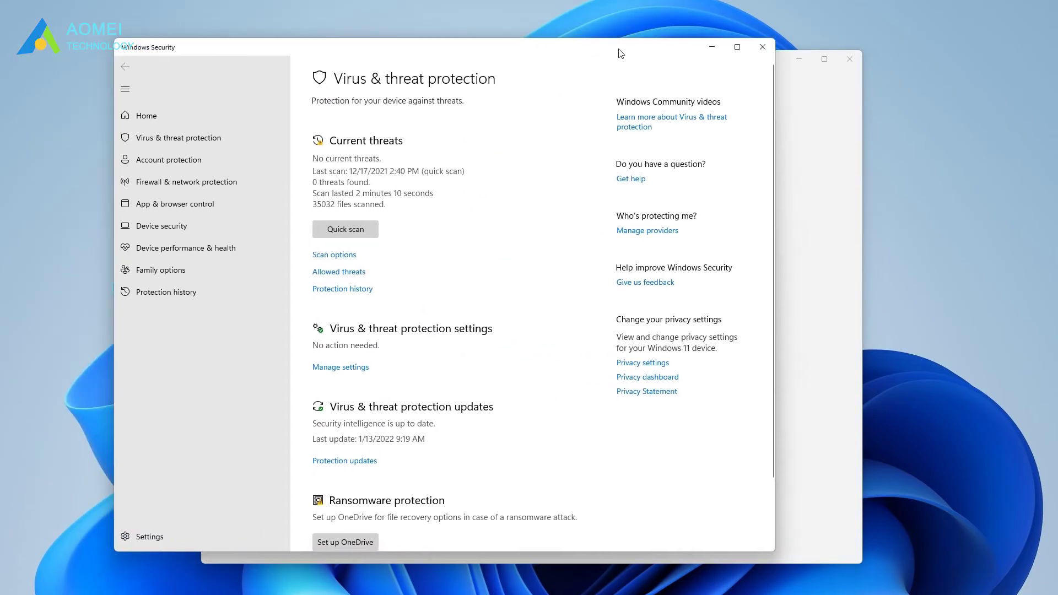
Open the antivirus Exclusions from Manage settings, approve the admin prompt, and start adding an exclusion.
{"action": "left_click_drag", "start_coordinate": [622, 53], "coordinate": [713, 66]}
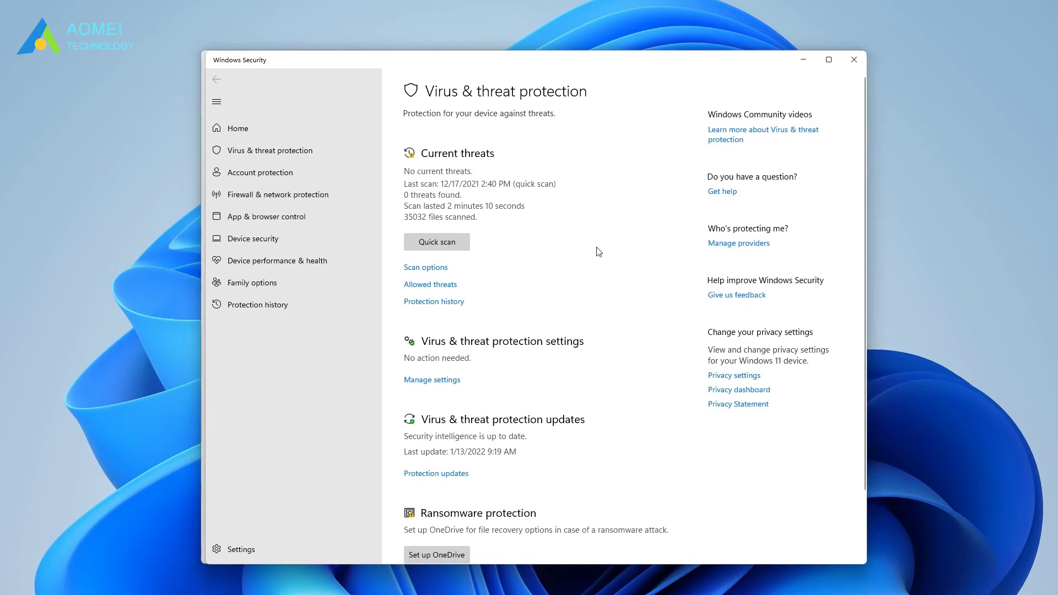
{"action": "left_click", "coordinate": [414, 383]}
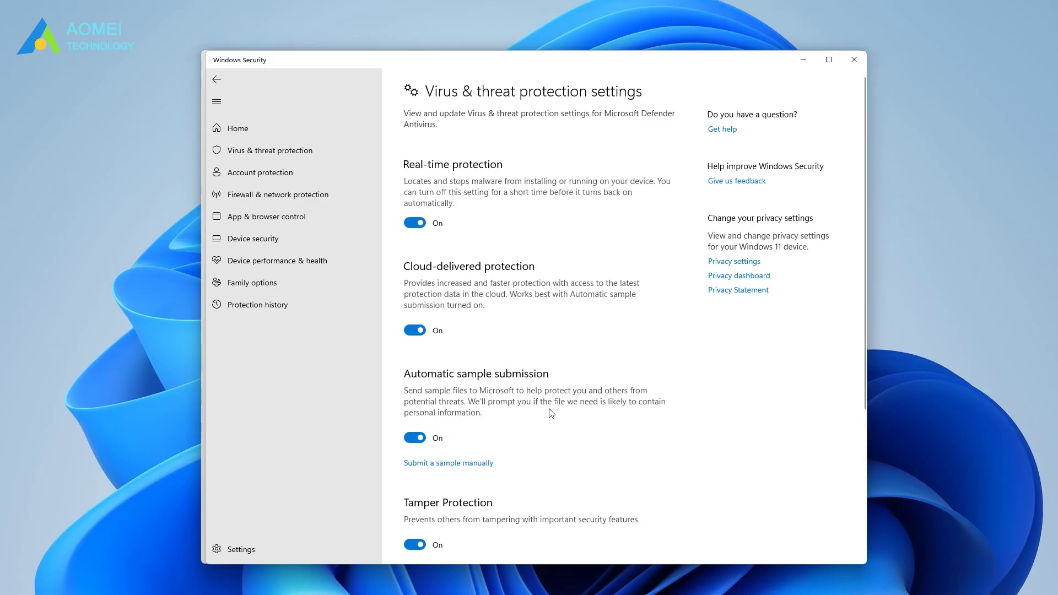
{"action": "scroll", "coordinate": [682, 411], "scroll_direction": "down", "scroll_amount": 4}
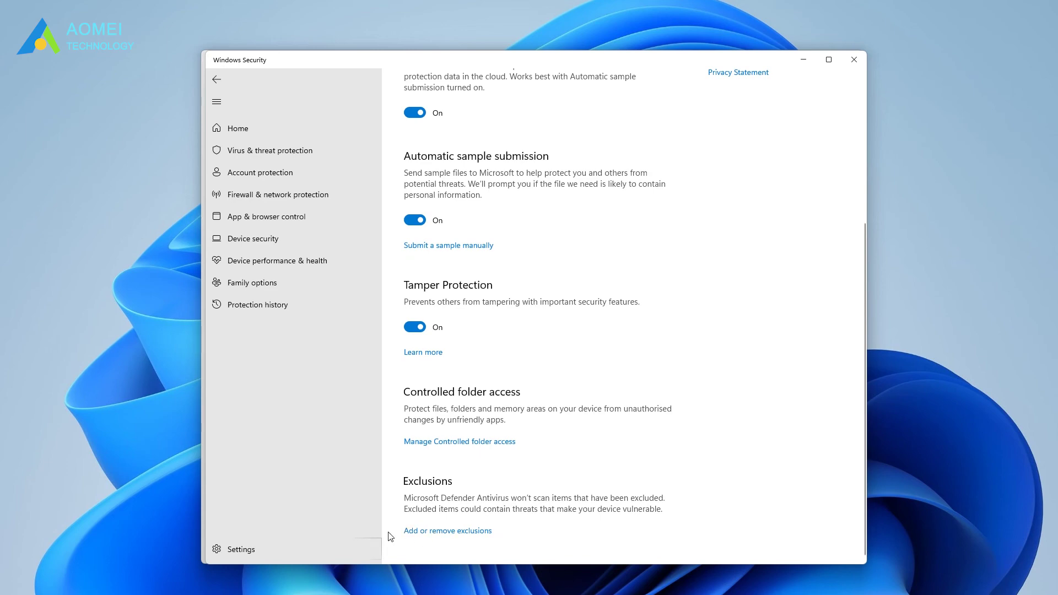
{"action": "left_click", "coordinate": [478, 532]}
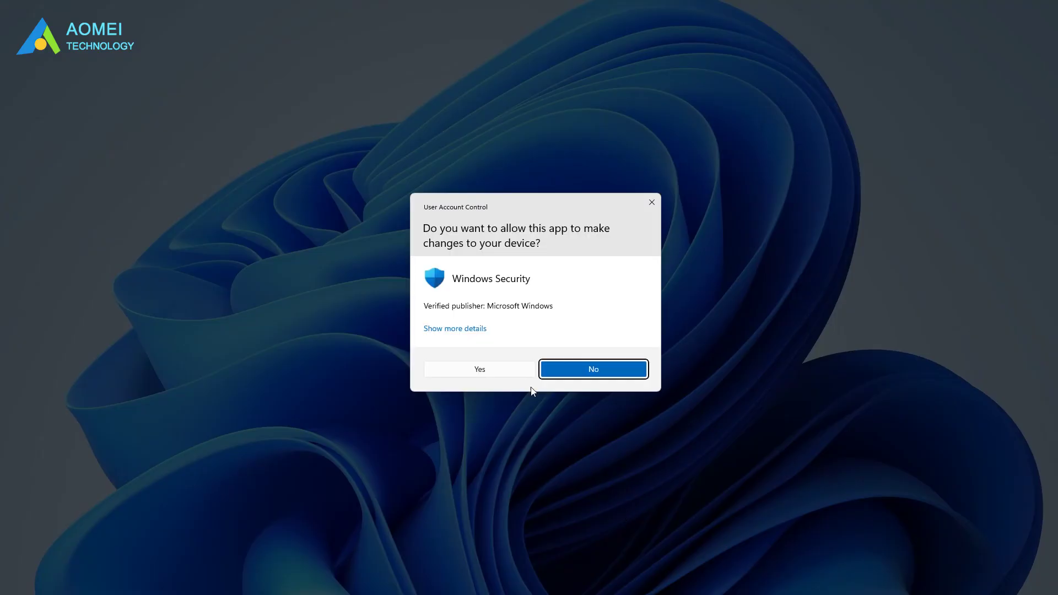
{"action": "left_click", "coordinate": [522, 369]}
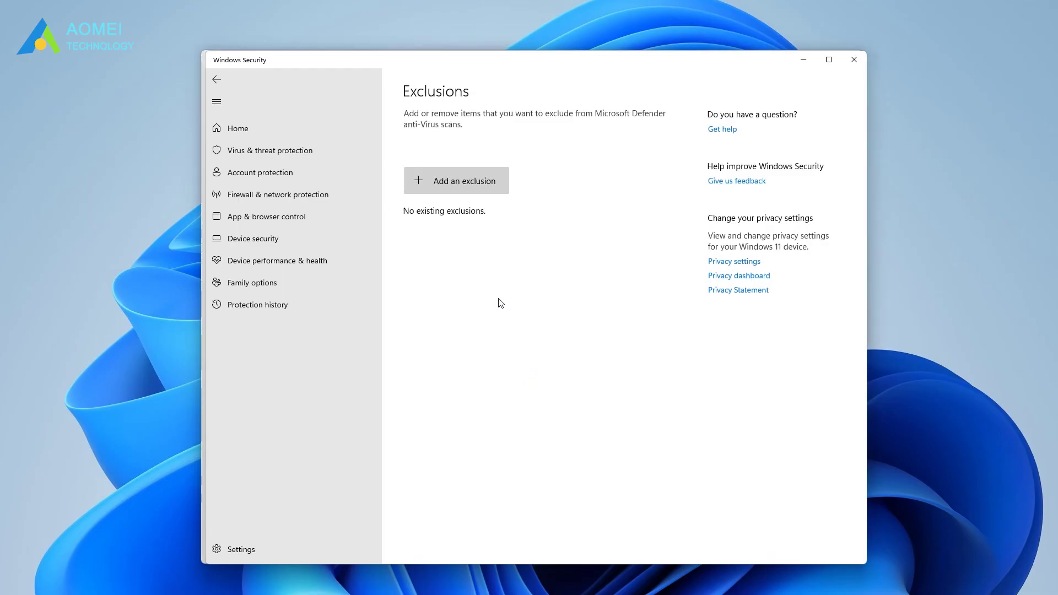
{"action": "left_click", "coordinate": [504, 191]}
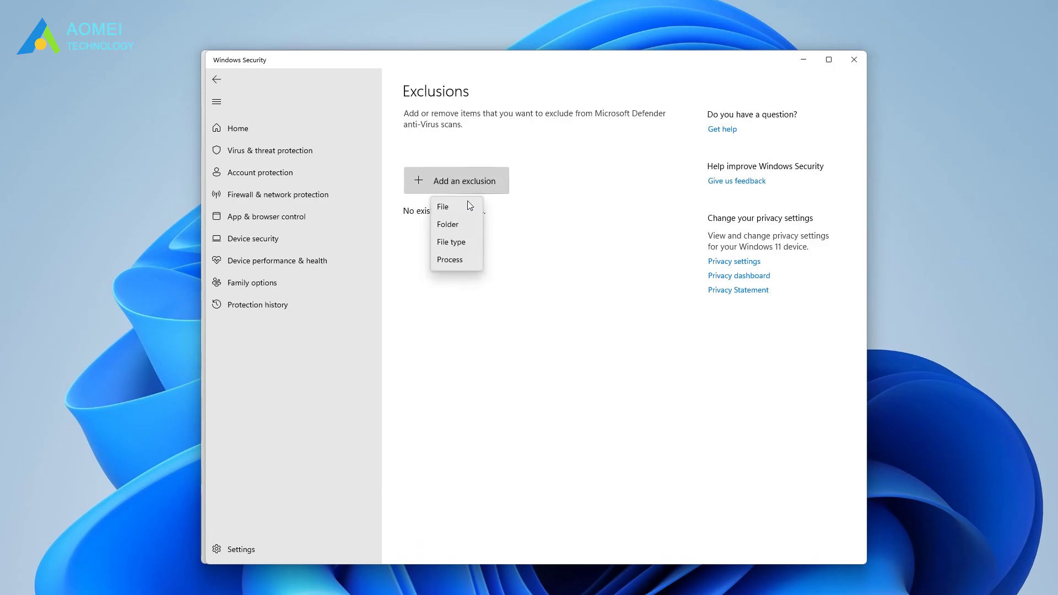